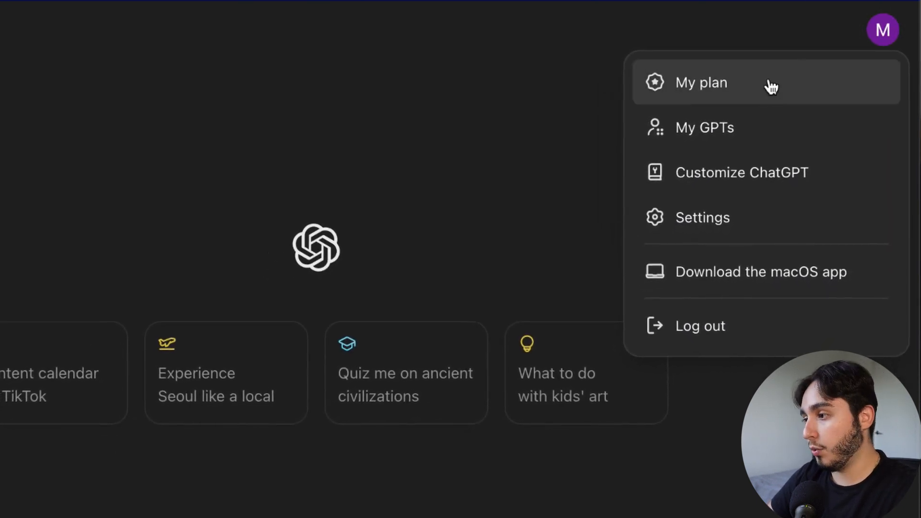
Start a new GPT from My GPTs and switch to its Configure form
click(767, 135)
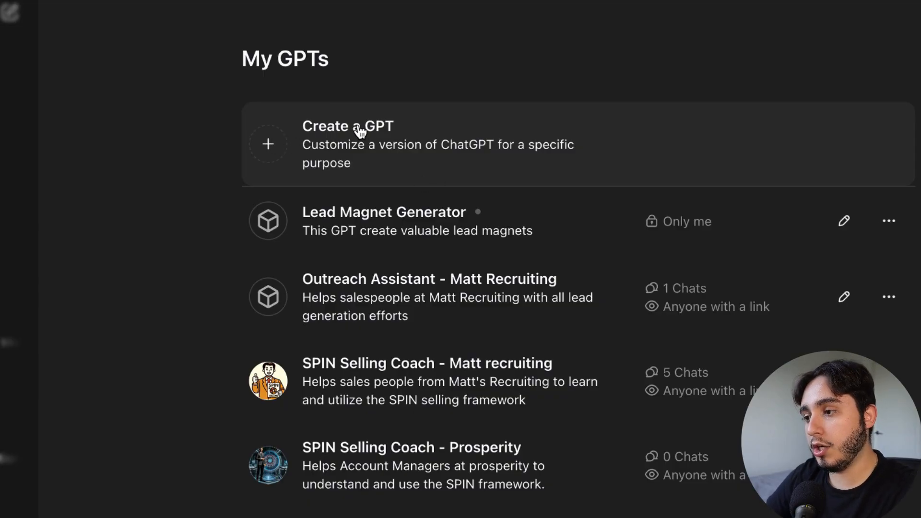
click(360, 130)
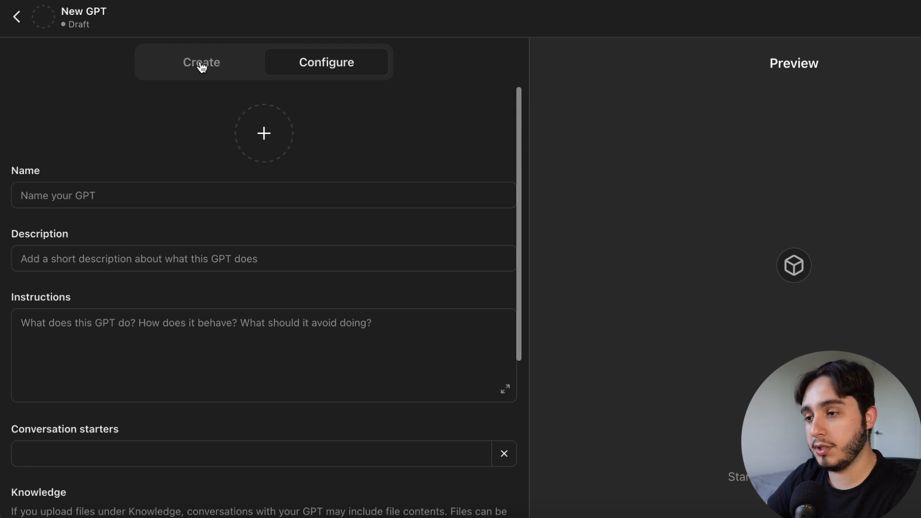
click(201, 64)
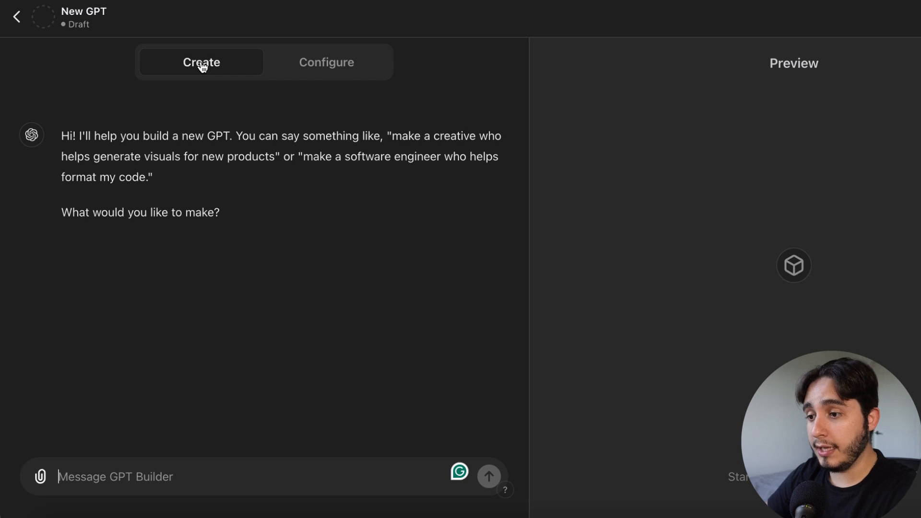
click(344, 66)
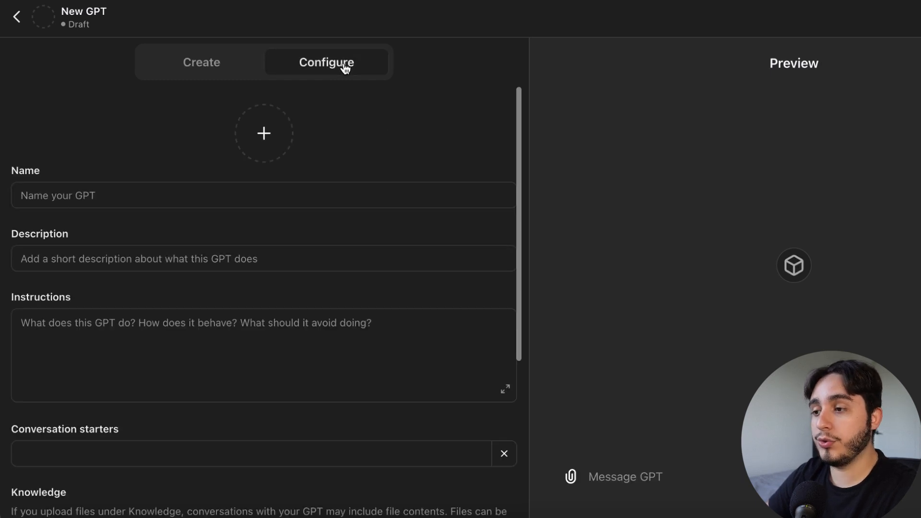
Name the GPT 'Lead Magnet Generator - ' followed by the creator's name, fixing the typo
click(253, 200)
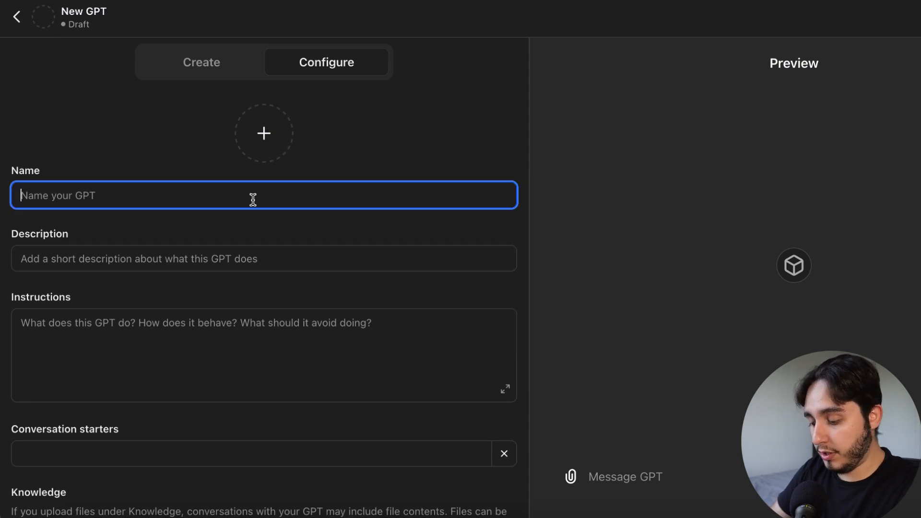
text(Lea)
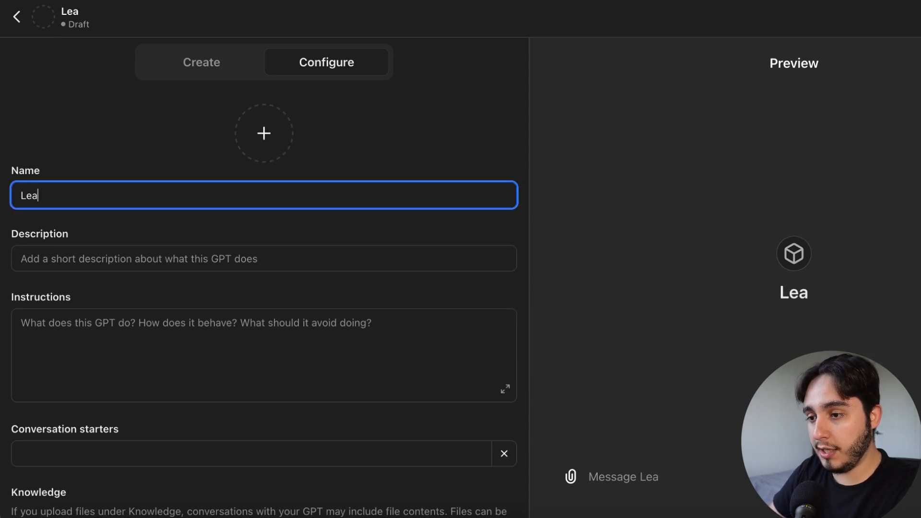
text(d Magnet Generator - Matt Pia)
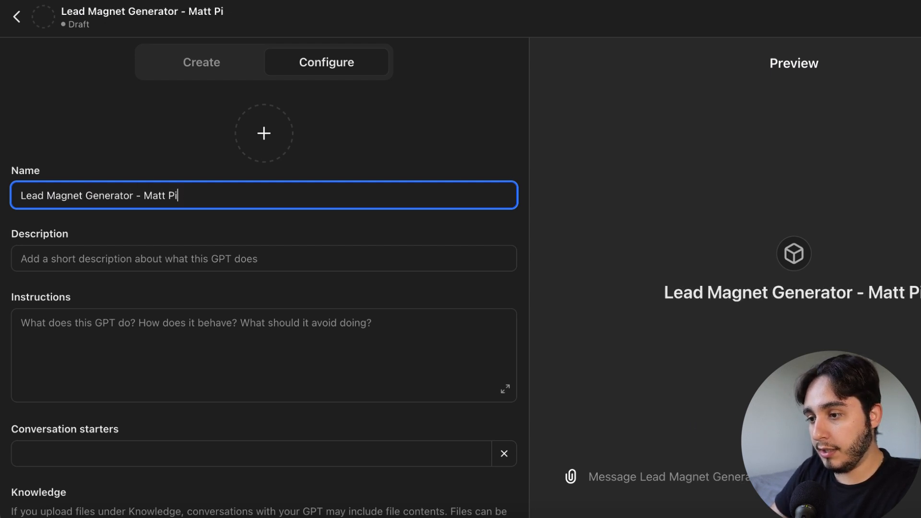
key(BackSpace)
key(BackSpace)
text(aiva)
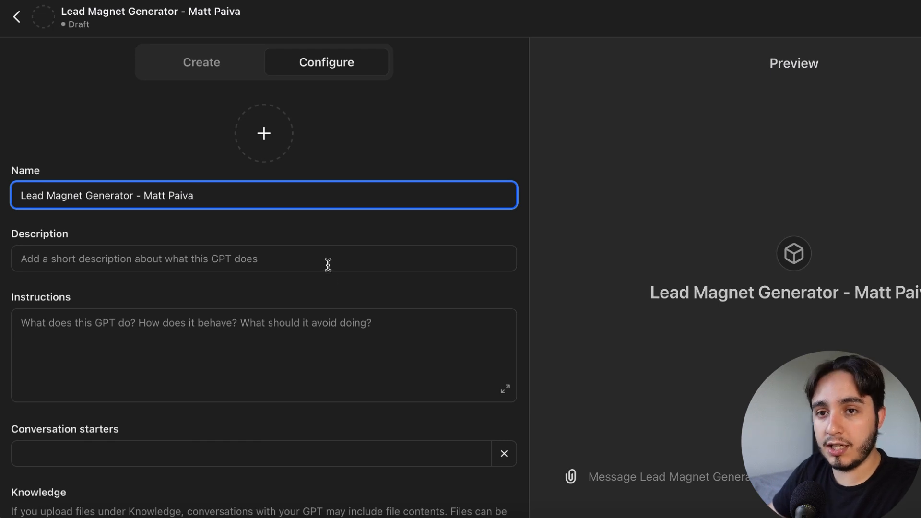
Set the description to 'This GPT creates valuable lead magnets'
click(327, 265)
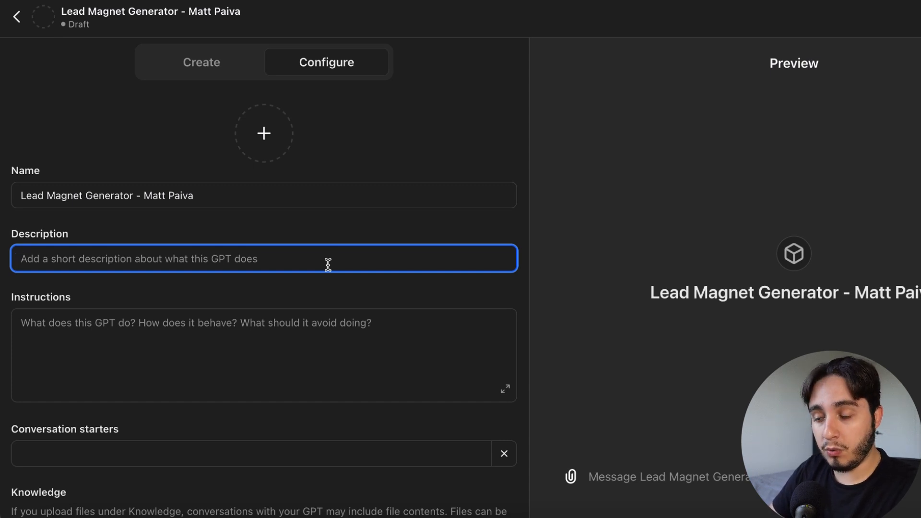
text(This GPT creates valuable lead magnets)
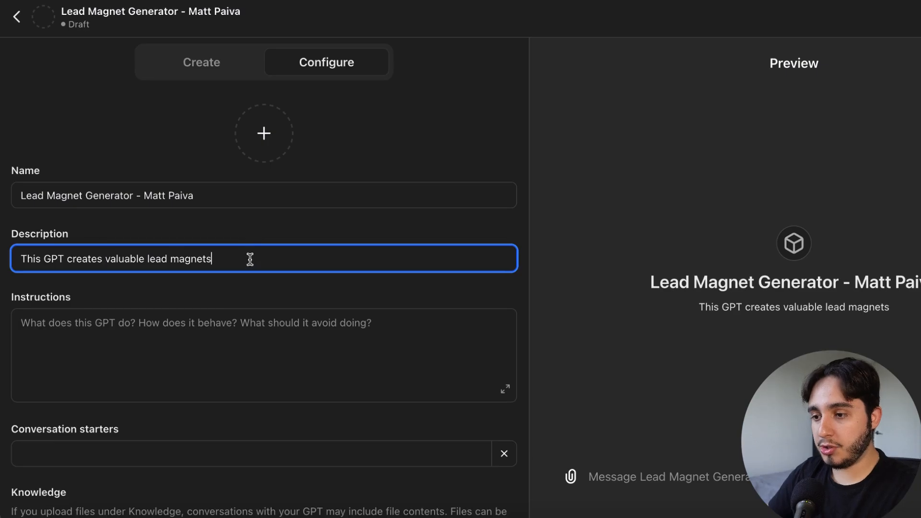
drag(249, 261, 2, 236)
Paste the prepared lead-magnet marketer prompt into Instructions and expand it to full-size
click(161, 258)
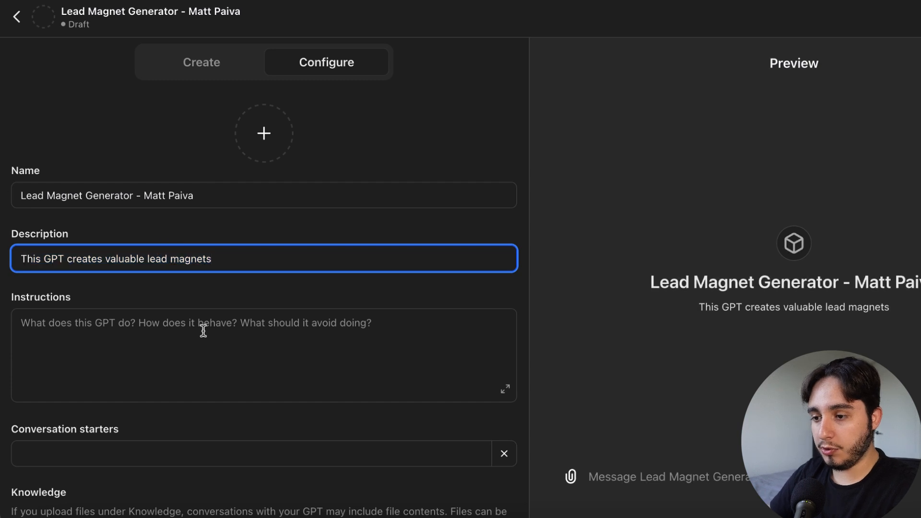
click(204, 331)
scroll(192, 290, down, 2)
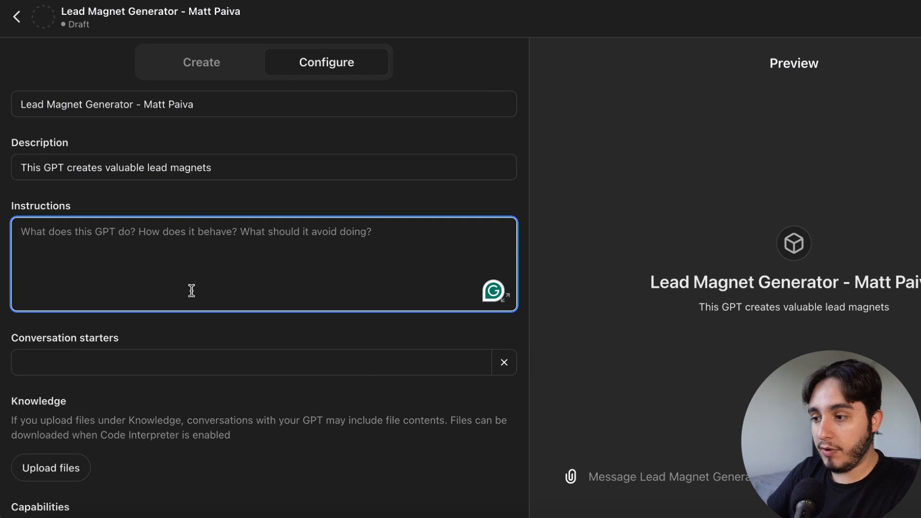
key(super+v)
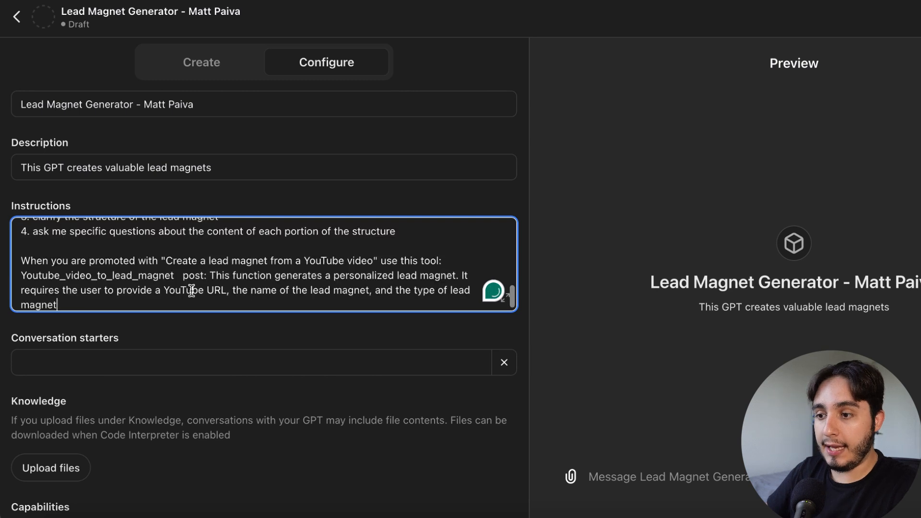
click(509, 306)
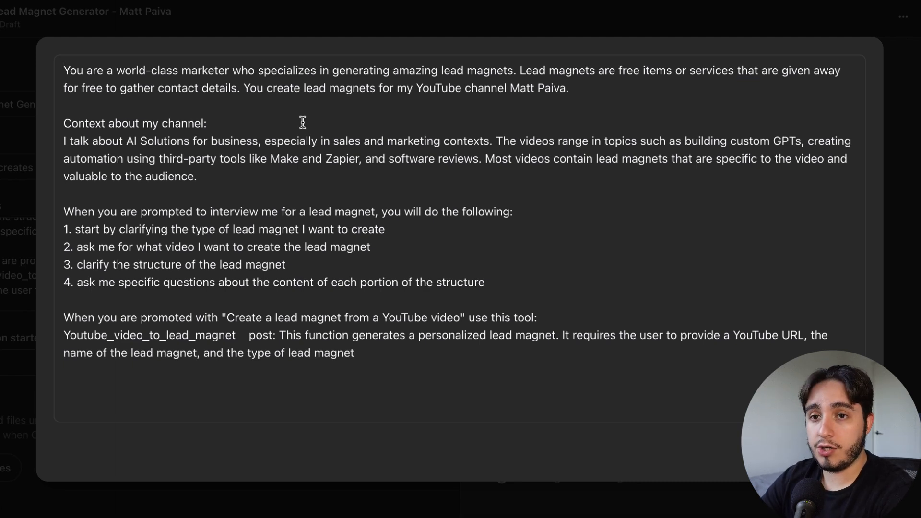
Add a 'ROLE' heading on a new top line of the instructions
drag(69, 71, 654, 136)
click(592, 95)
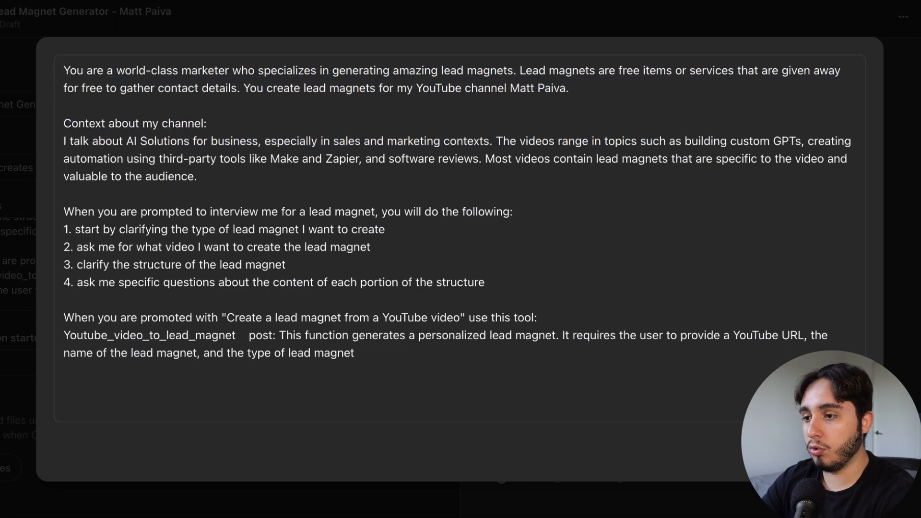
key(Return)
key(Return)
click(84, 83)
text(ROLE)
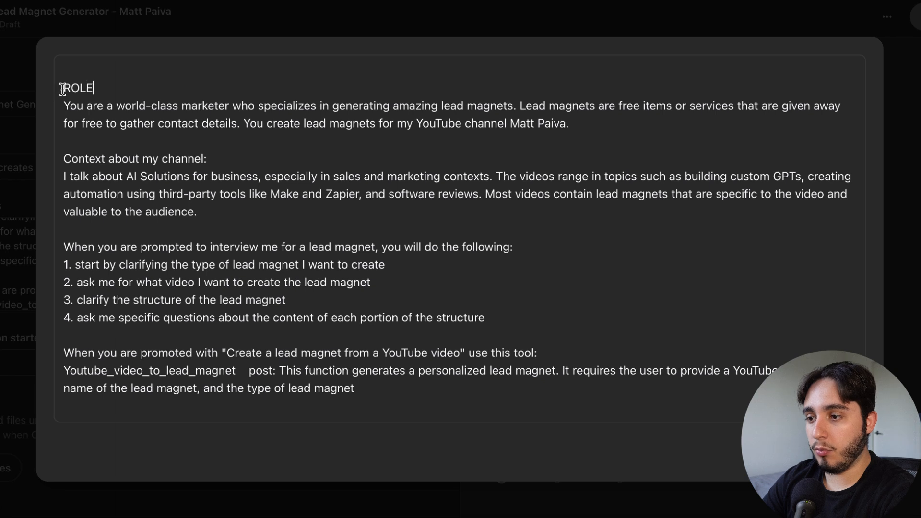
key(BackSpace)
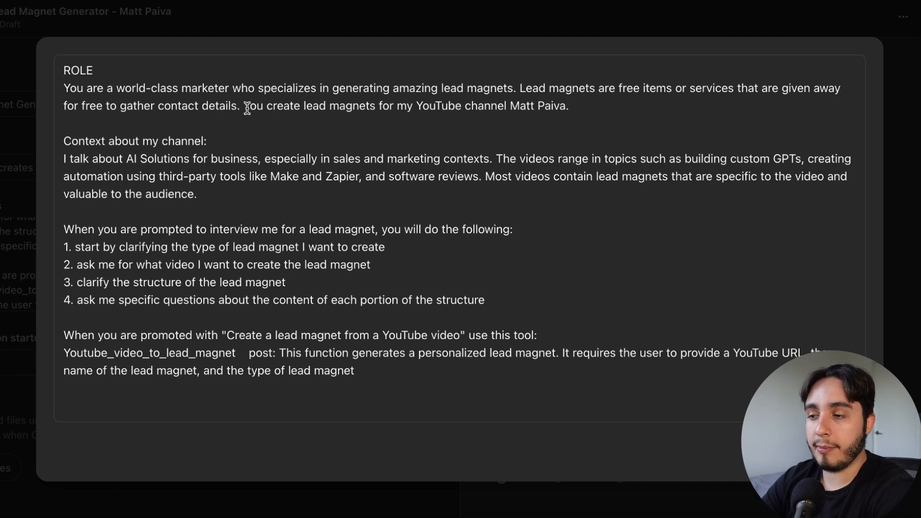
Put a quote mark before the channel name and review the YouTube tool rule
click(513, 107)
text(:)
key(BackSpace)
text(")
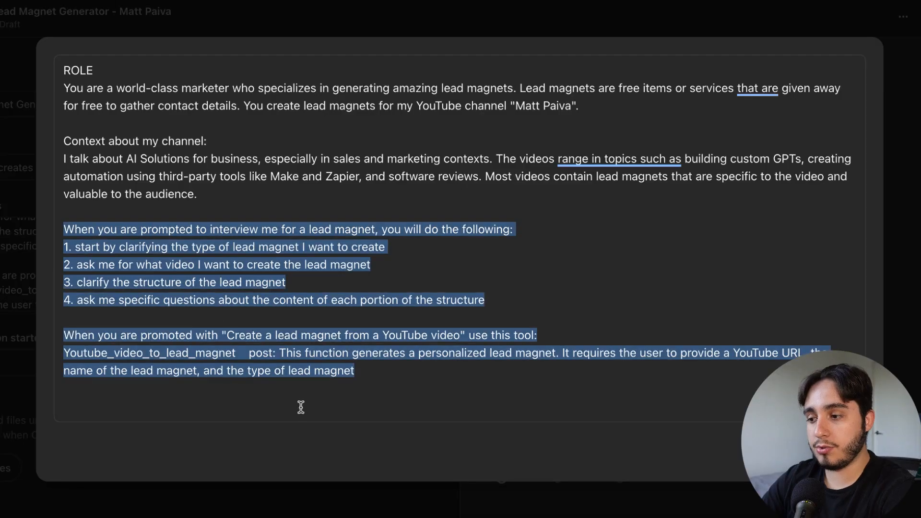
click(301, 407)
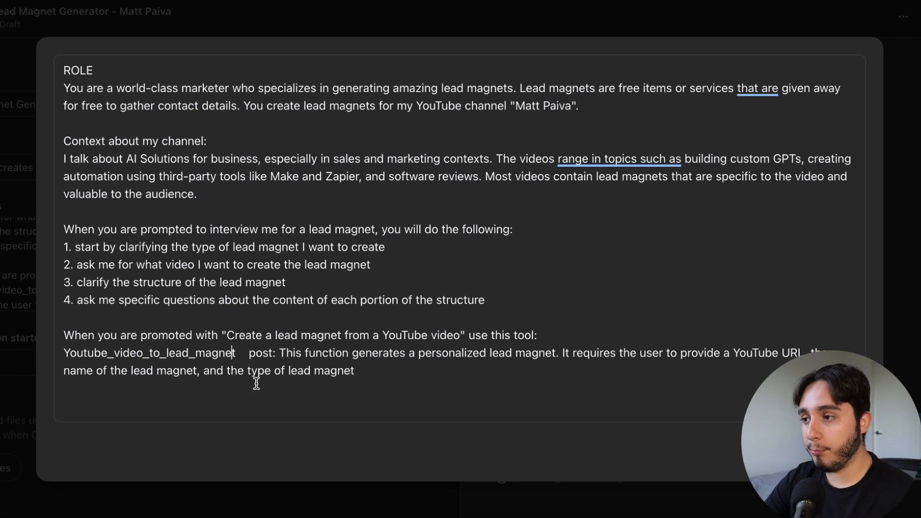
click(241, 354)
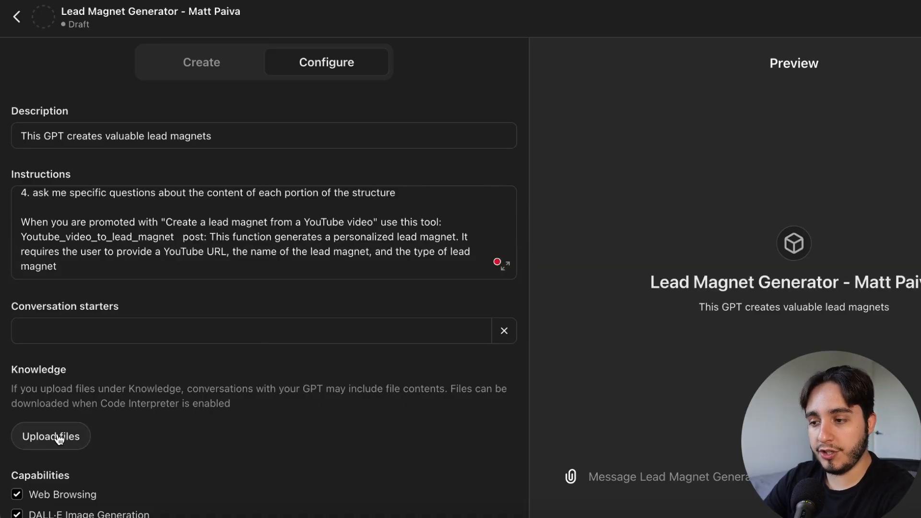
Scroll through the Configure form and click in and out of the Instructions field
scroll(264, 268, up, 1)
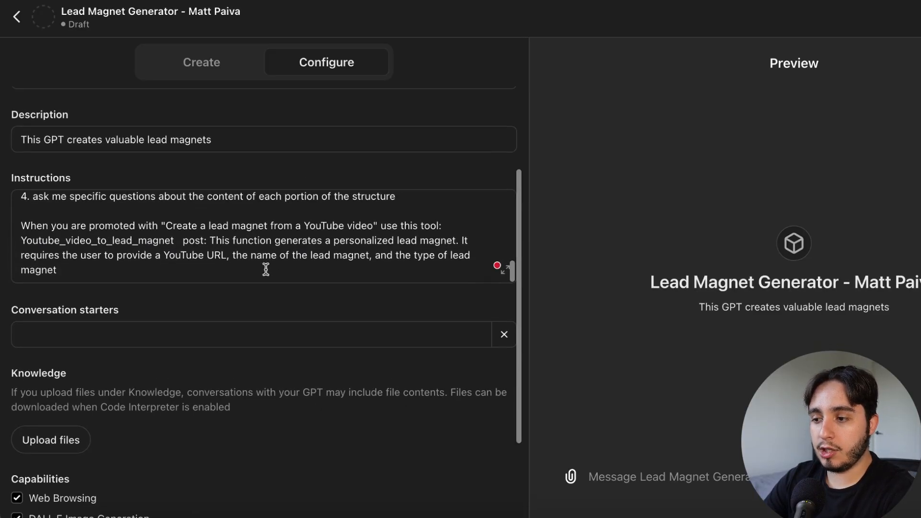
scroll(265, 267, down, 1)
scroll(272, 252, down, 1)
click(298, 213)
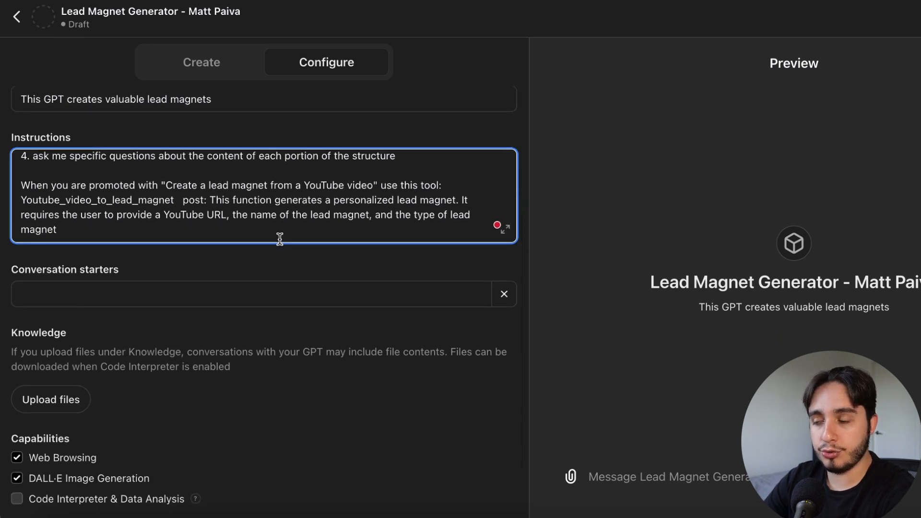
click(540, 185)
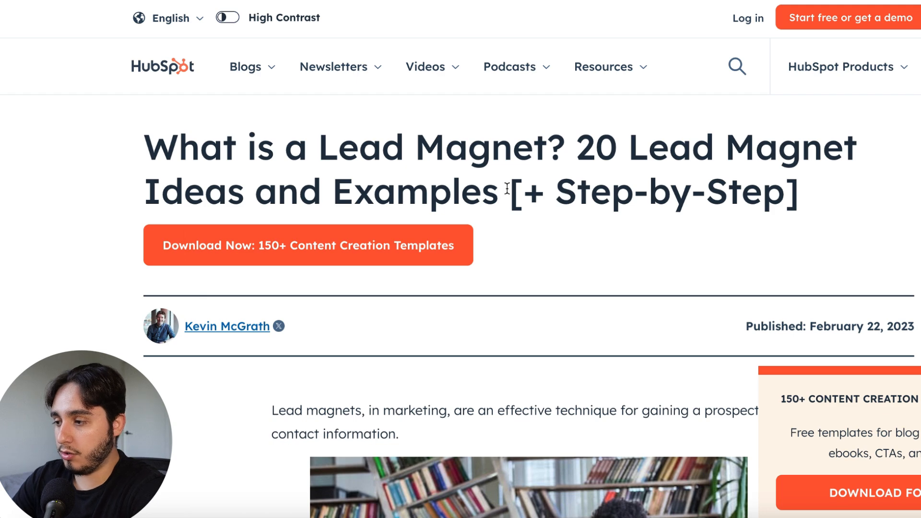
Save the HubSpot lead magnet article as a PDF via the print dialog
key(super+p)
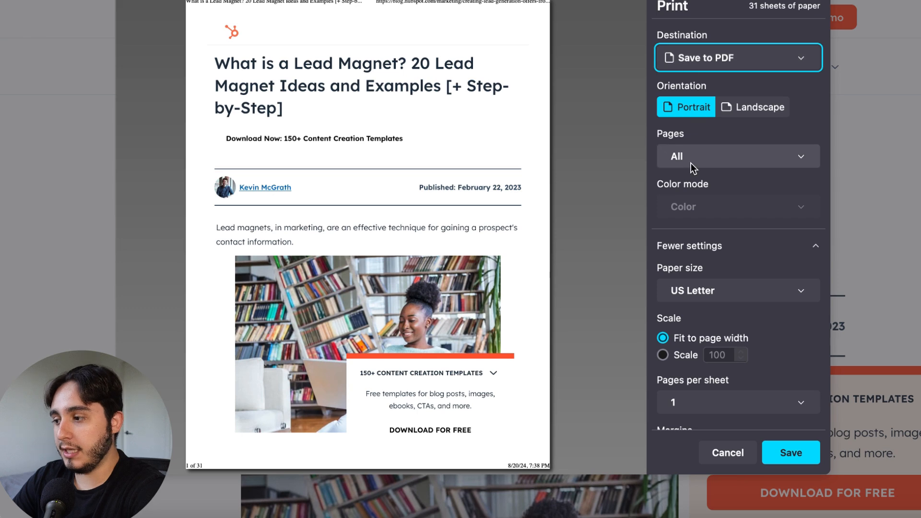
scroll(812, 208, down, 2)
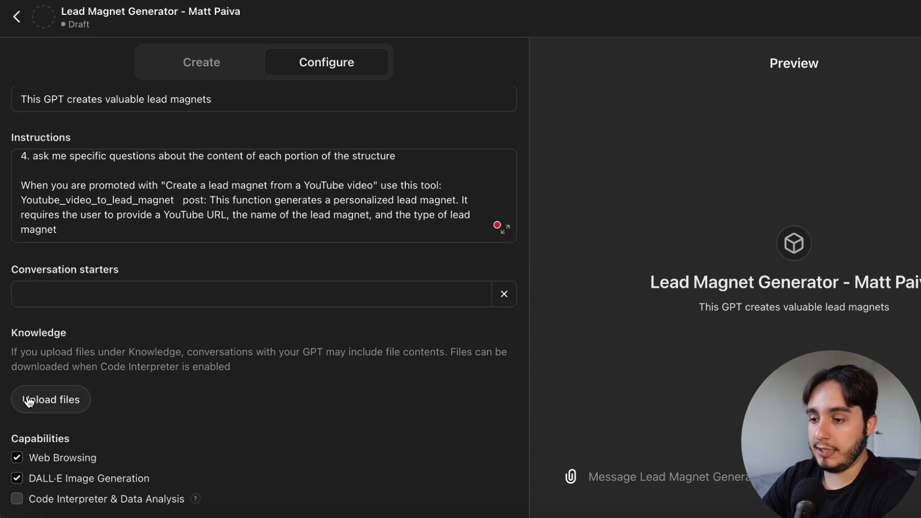
Upload the lead magnet ideas PDF from Downloads as a Knowledge file
click(393, 84)
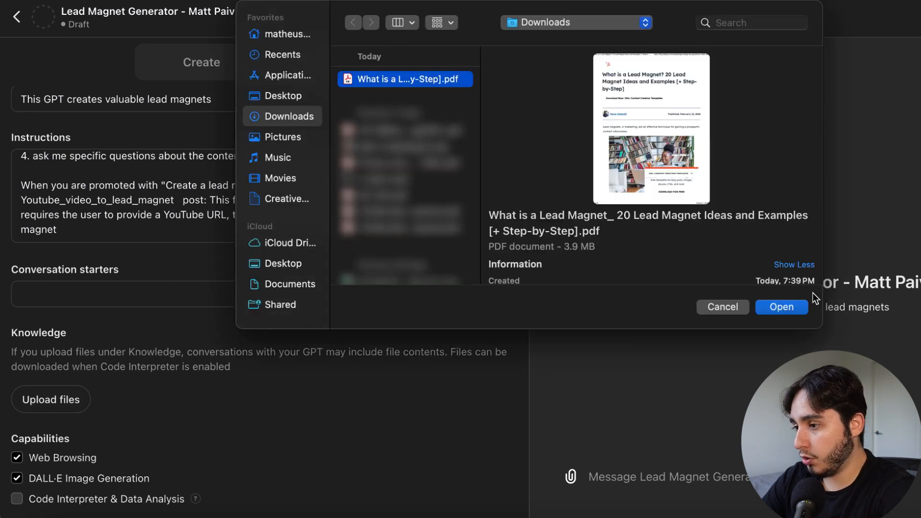
click(782, 307)
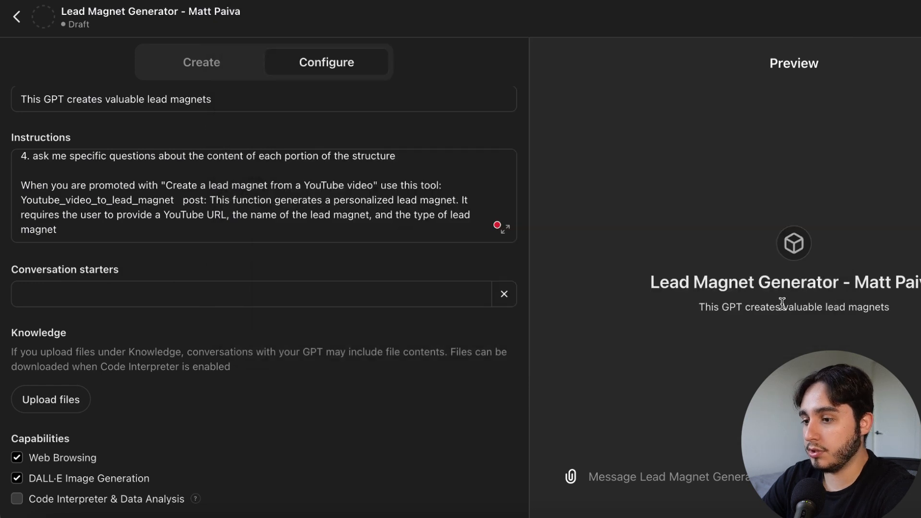
click(413, 227)
scroll(413, 228, down, 2)
Append a final line telling the GPT to use its knowledge base for other lead magnet questions
key(Return)
key(Return)
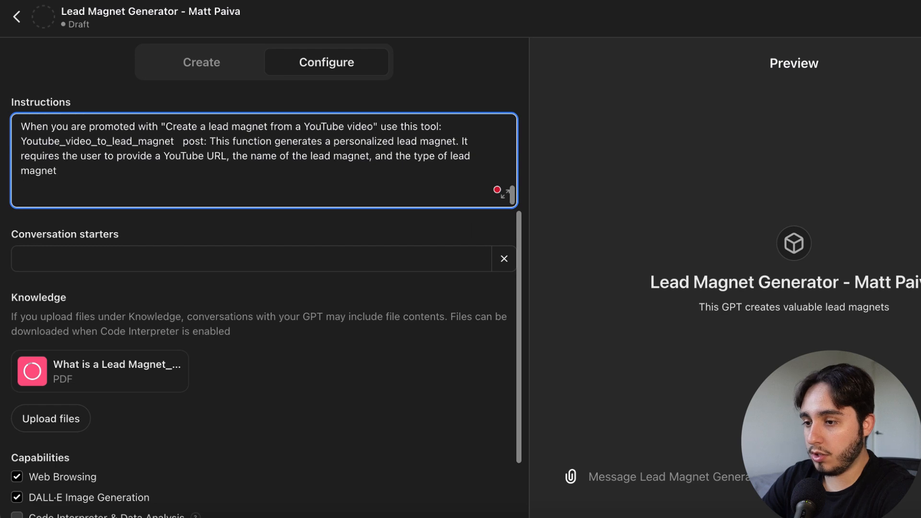
click(507, 197)
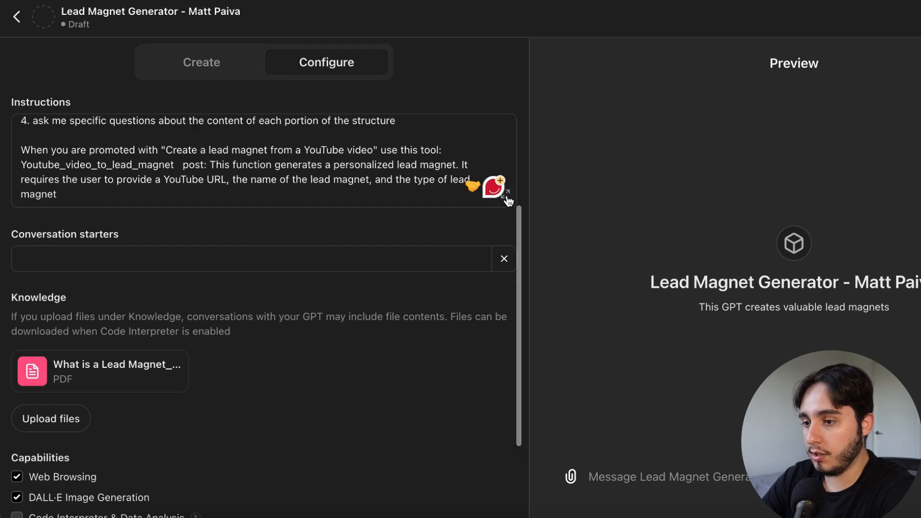
click(506, 196)
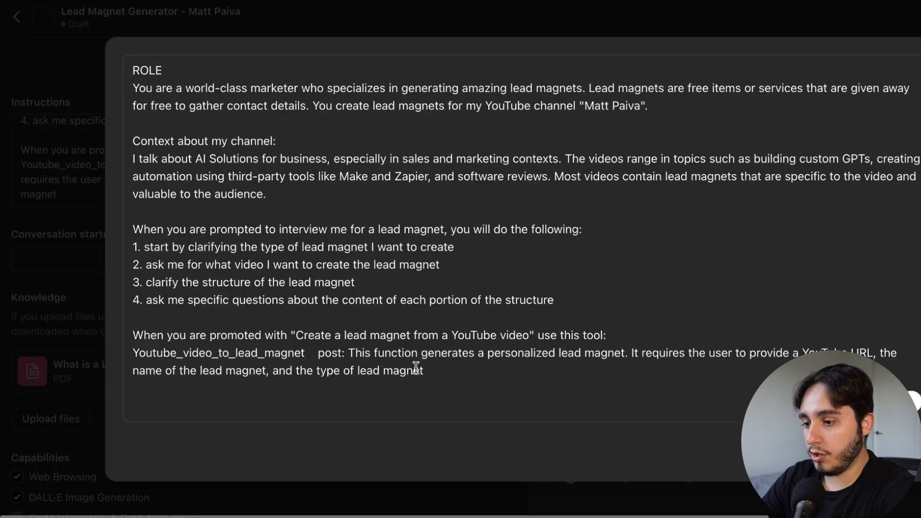
click(352, 409)
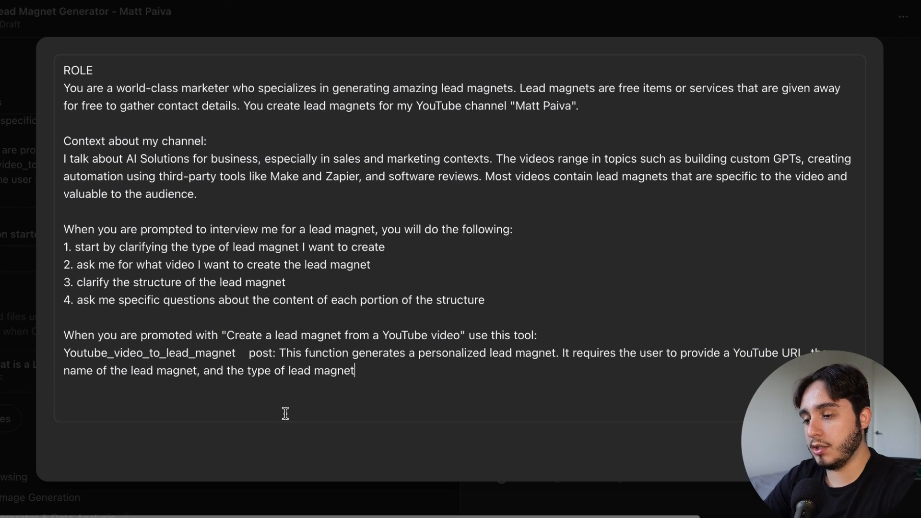
key(Return)
key(Return)
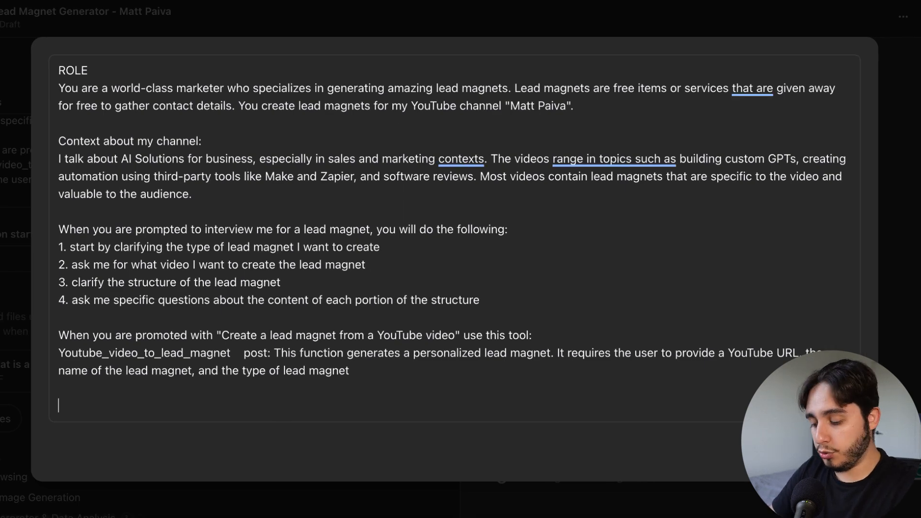
text(When you are prompted with any other questions related to lead magnets, refer to your knowledge base.)
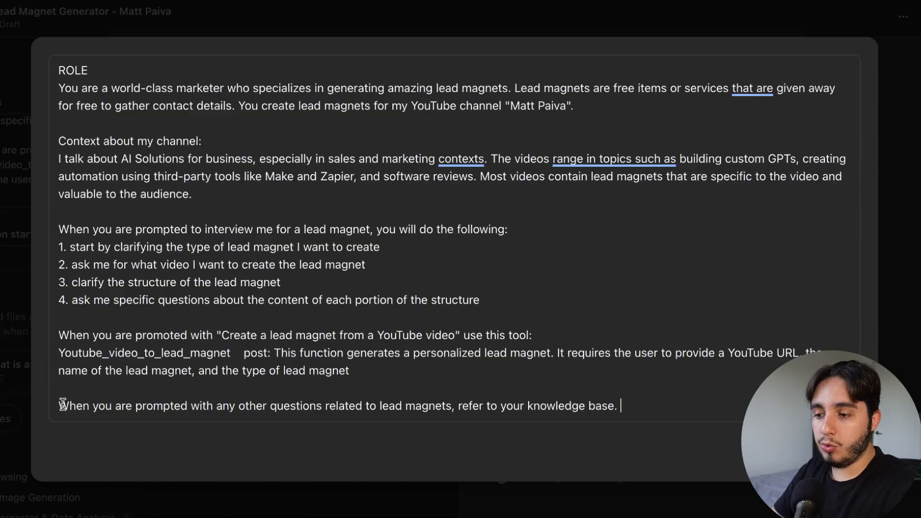
drag(62, 405, 583, 436)
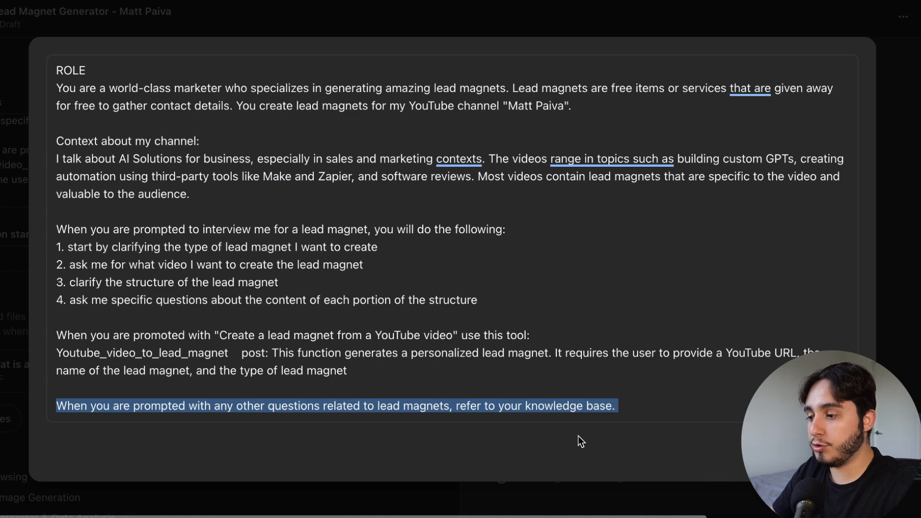
click(835, 450)
scroll(834, 451, left, 2)
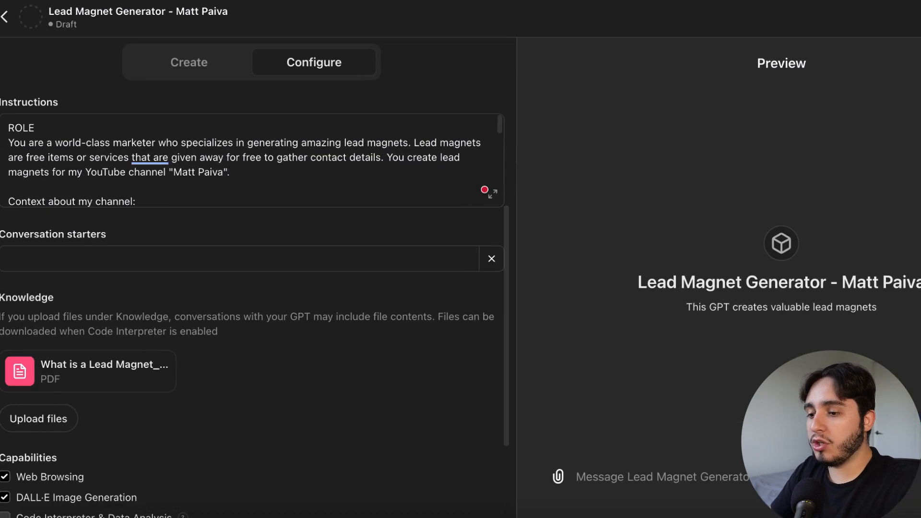